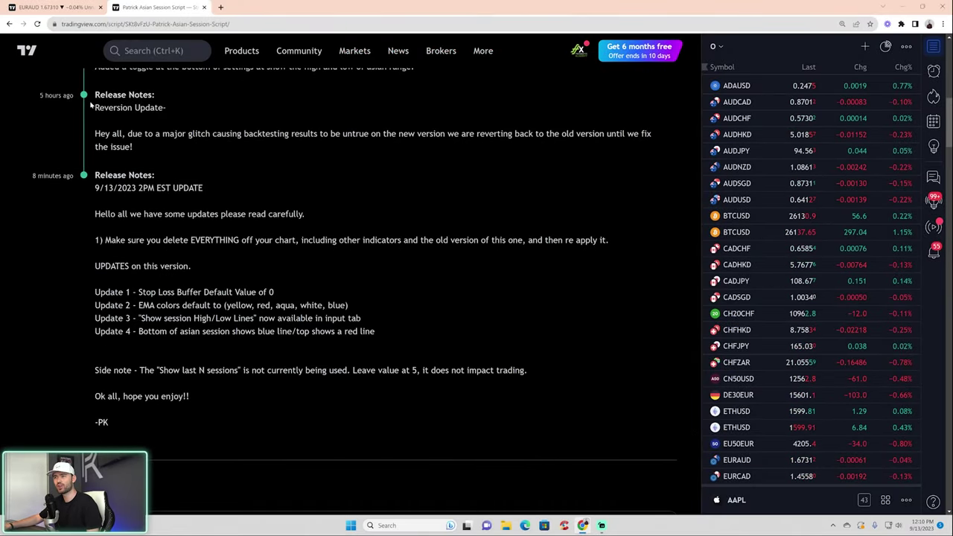
# - Read the script's release notes and highlight the note about clearing the chart first
pyautogui.moveTo(96, 108); pyautogui.dragTo(165, 109)
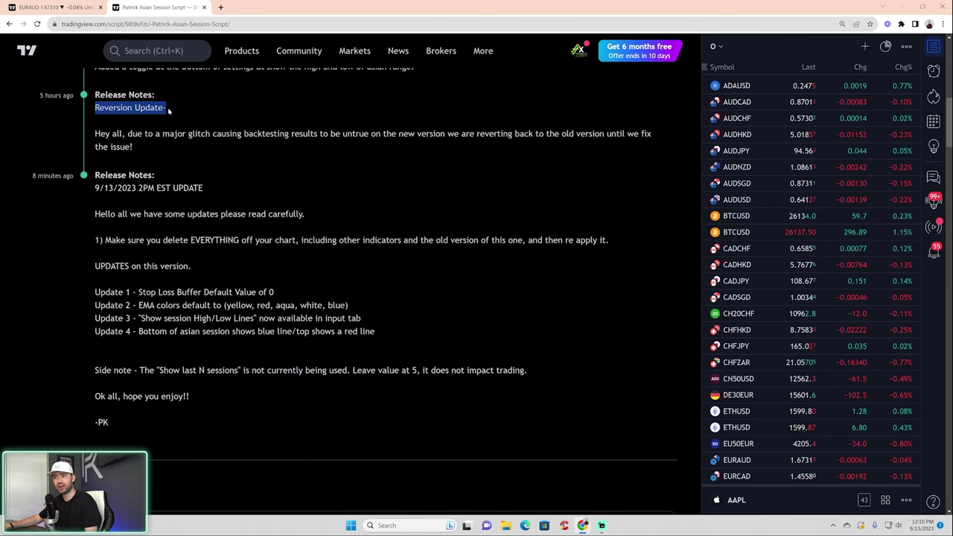
pyautogui.scroll(2, 275, 175)
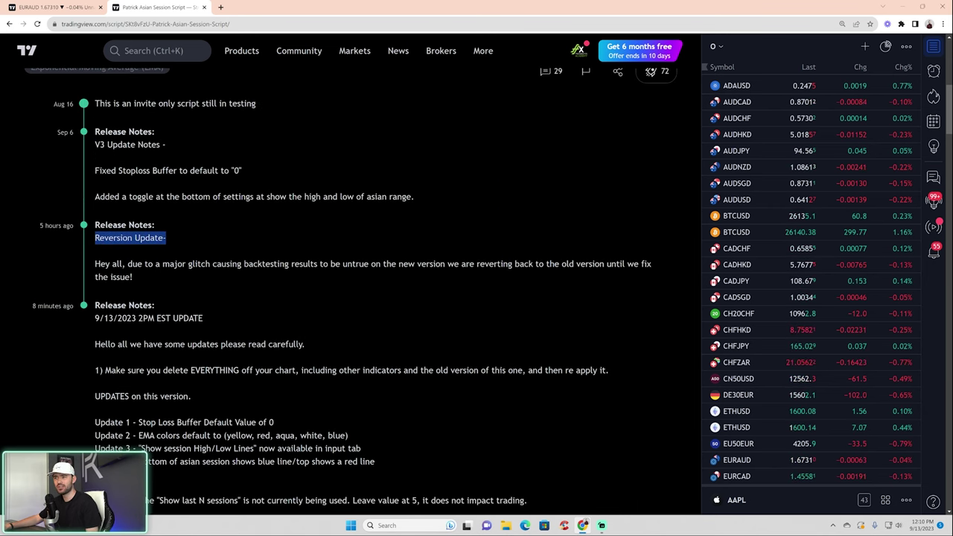
pyautogui.scroll(-2, 175, 203)
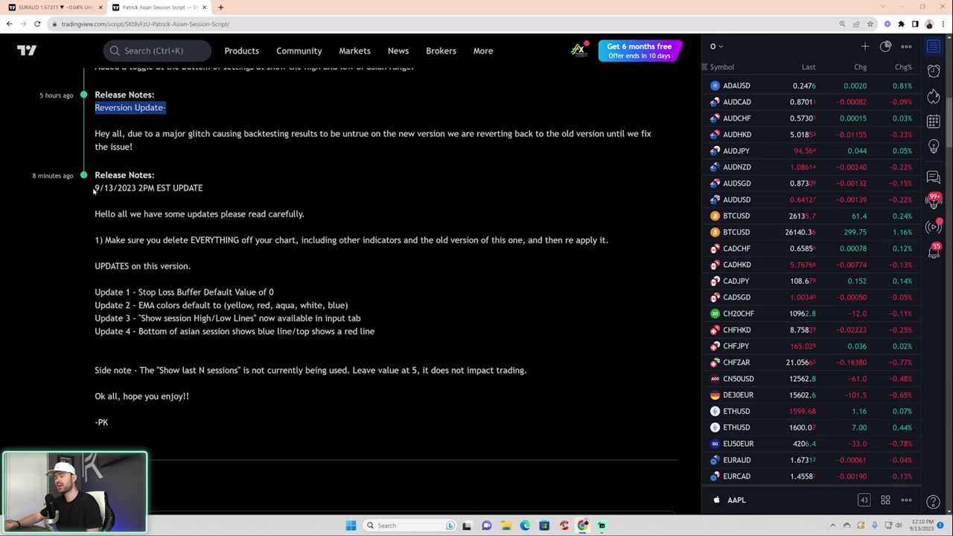
pyautogui.scroll(-1, 149, 304)
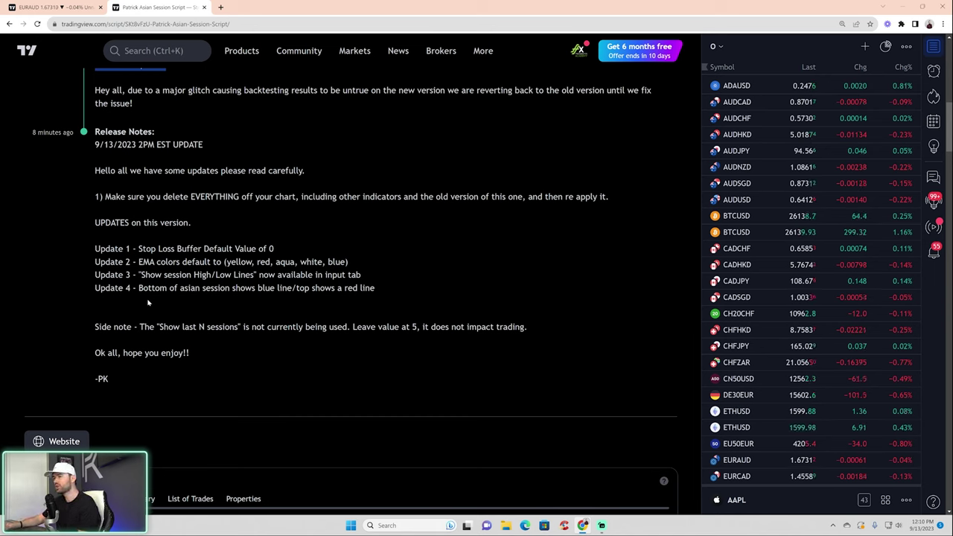
pyautogui.moveTo(96, 197); pyautogui.dragTo(609, 199)
# - Add Patrick Session Strategy [V2] to the EURAUD chart, hide Strategy Tester, and return to the notes
pyautogui.click(67, 8)
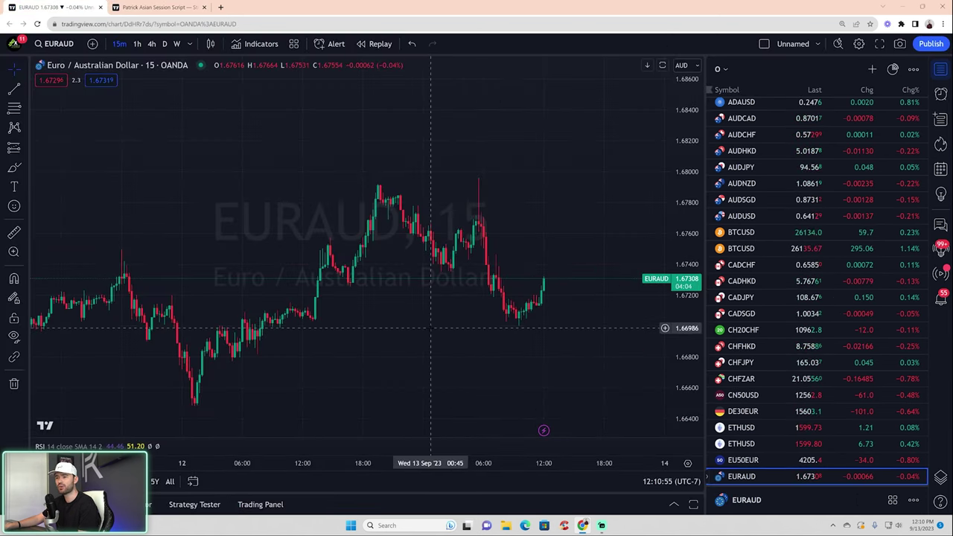
pyautogui.scroll(-2, 447, 329)
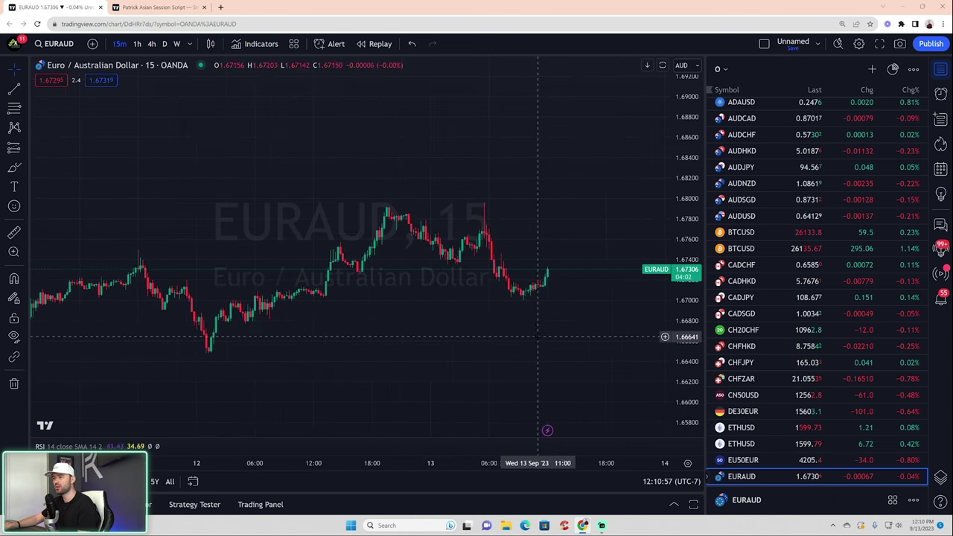
pyautogui.scroll(-3, 538, 337)
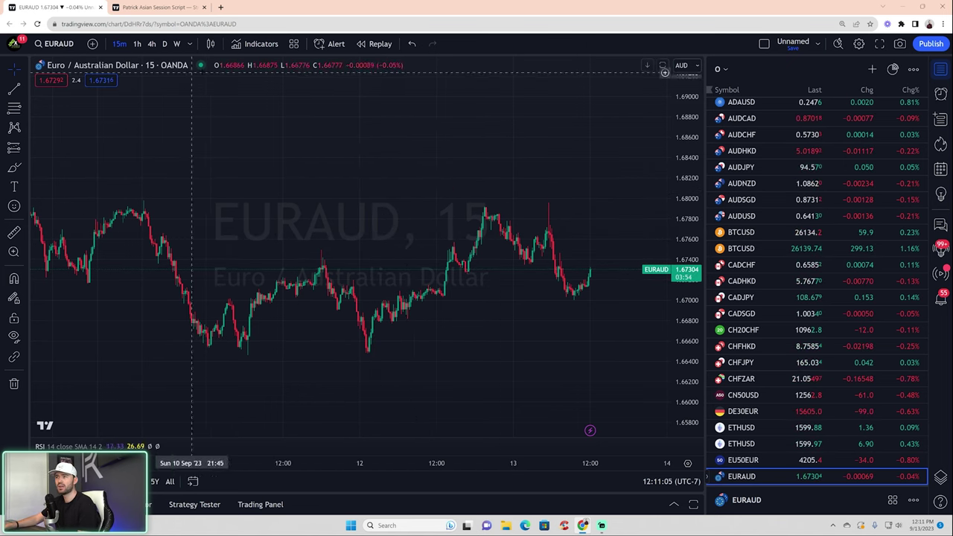
pyautogui.click(253, 44)
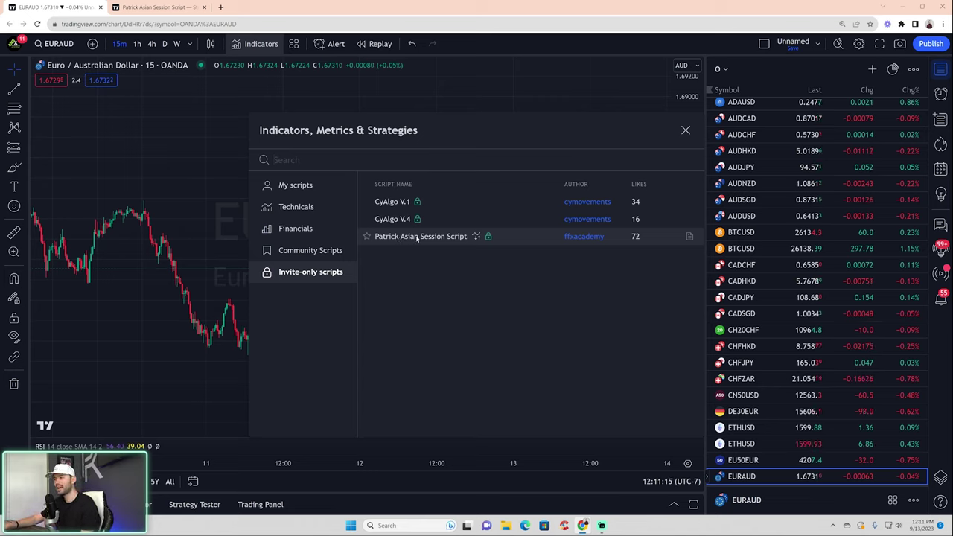
pyautogui.click(398, 237)
pyautogui.click(685, 129)
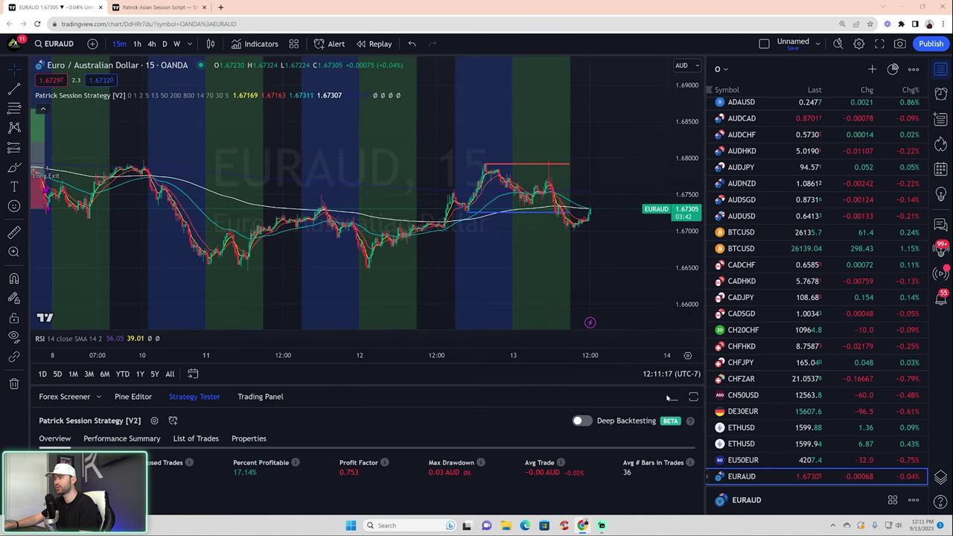
pyautogui.click(673, 396)
pyautogui.click(156, 7)
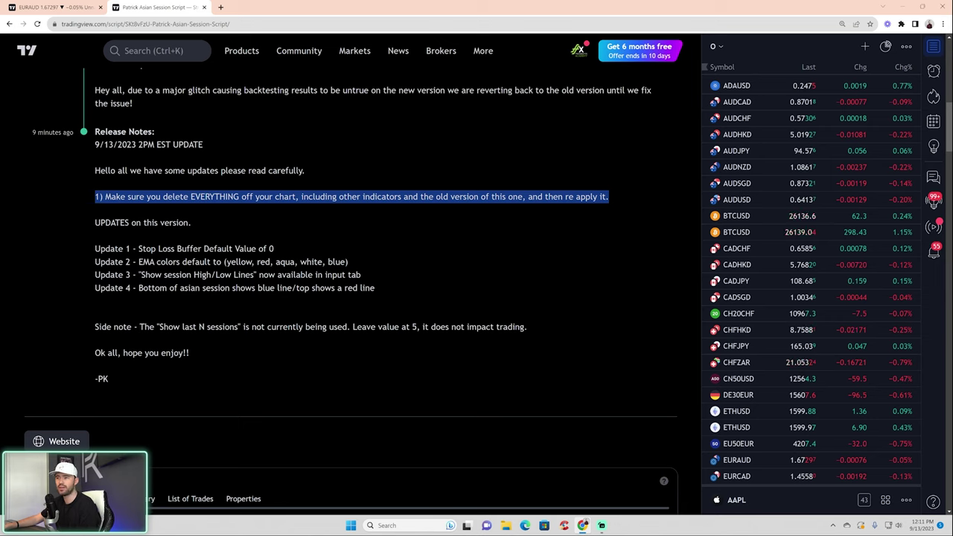
# - Highlight the stop loss buffer, EMA colour, session High/Low Lines and Asian line colour updates
pyautogui.moveTo(139, 248); pyautogui.dragTo(279, 252)
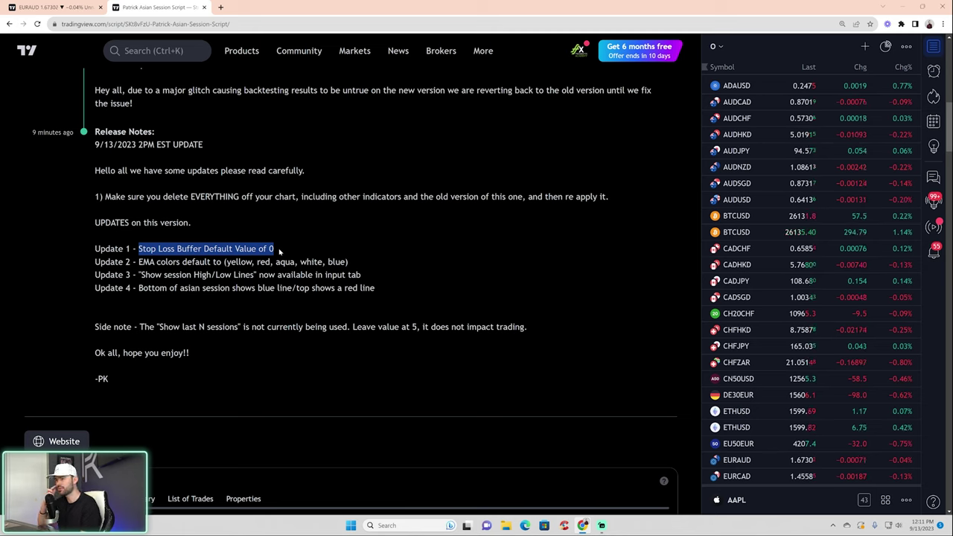
pyautogui.moveTo(139, 262); pyautogui.dragTo(353, 270)
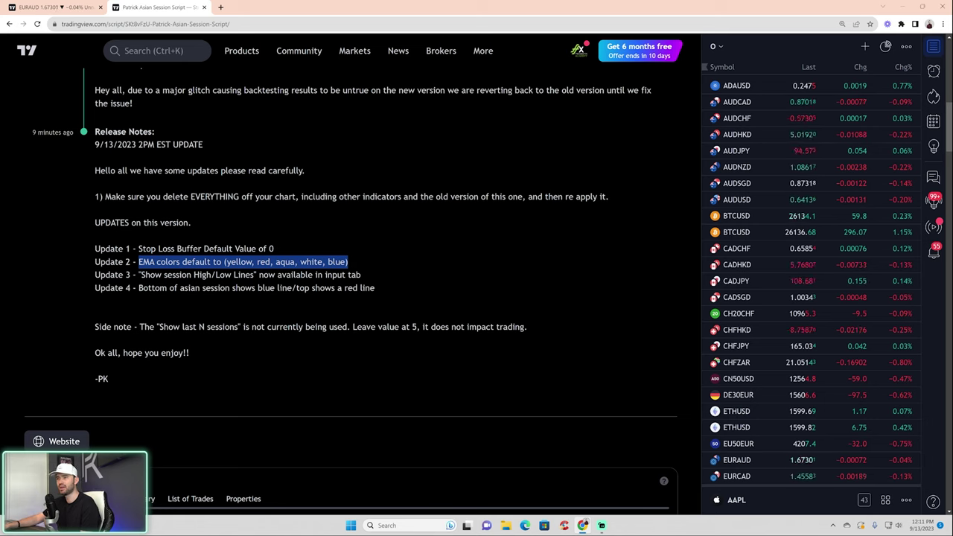
pyautogui.moveTo(155, 275); pyautogui.dragTo(365, 280)
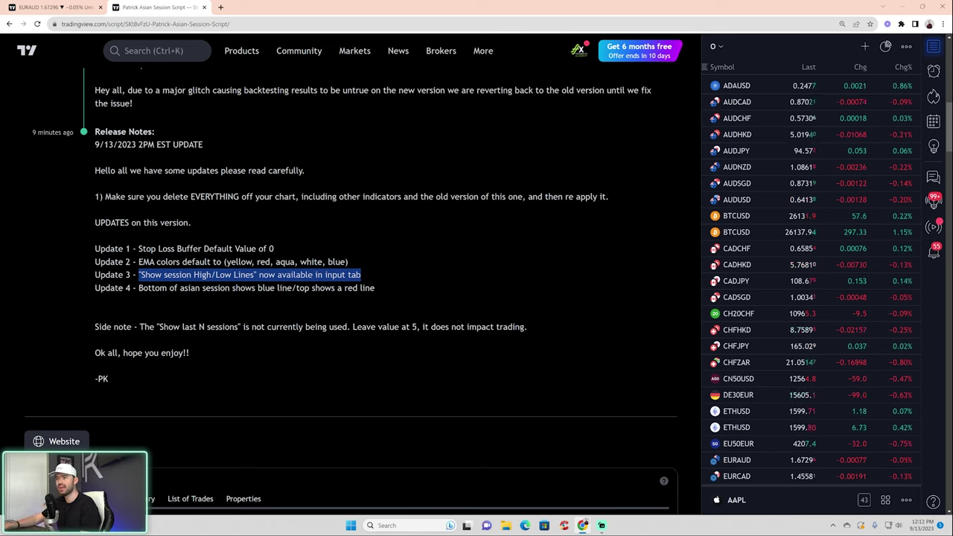
pyautogui.moveTo(139, 287); pyautogui.dragTo(230, 288)
pyautogui.click(263, 289)
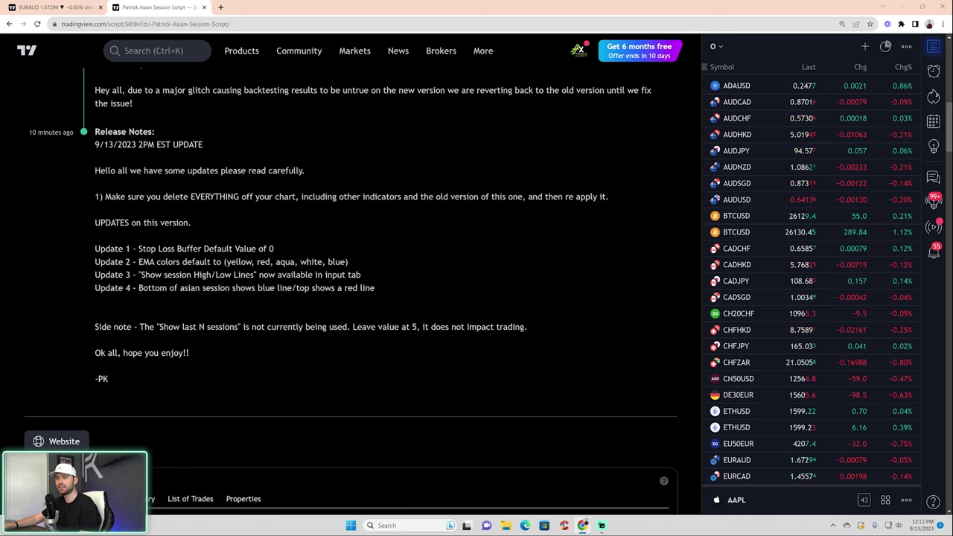
# - Highlight the side note on Show last N sessions, then return to the EURAUD chart
pyautogui.moveTo(139, 327); pyautogui.dragTo(394, 328)
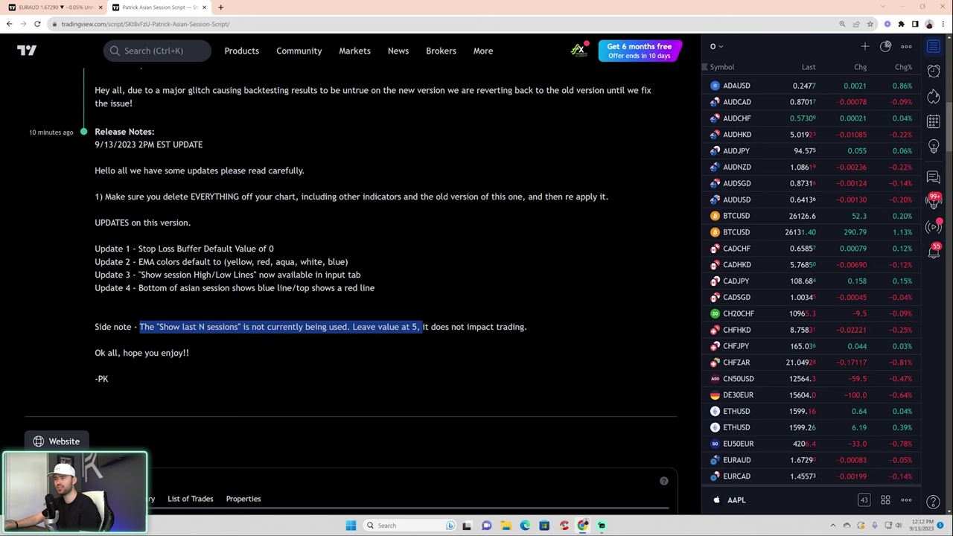
pyautogui.click(422, 329)
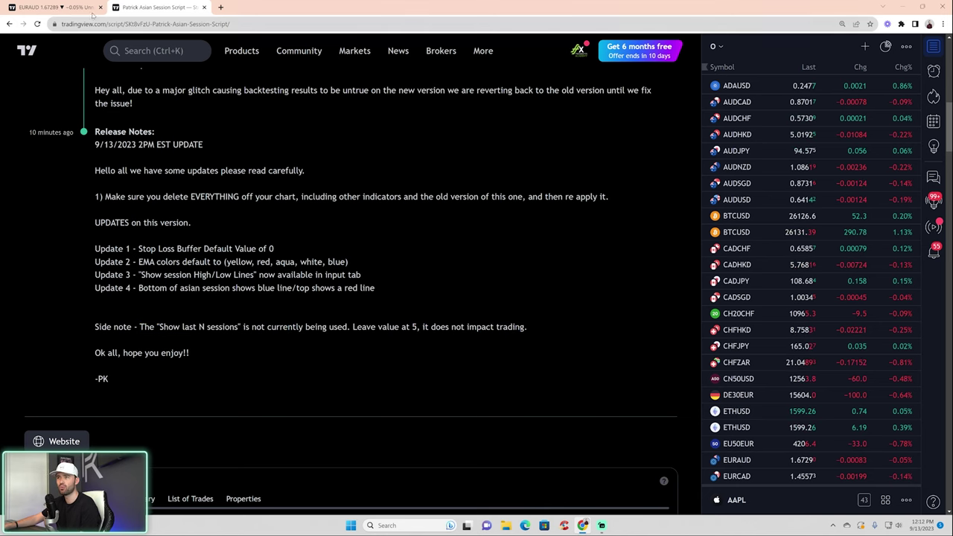
pyautogui.click(92, 14)
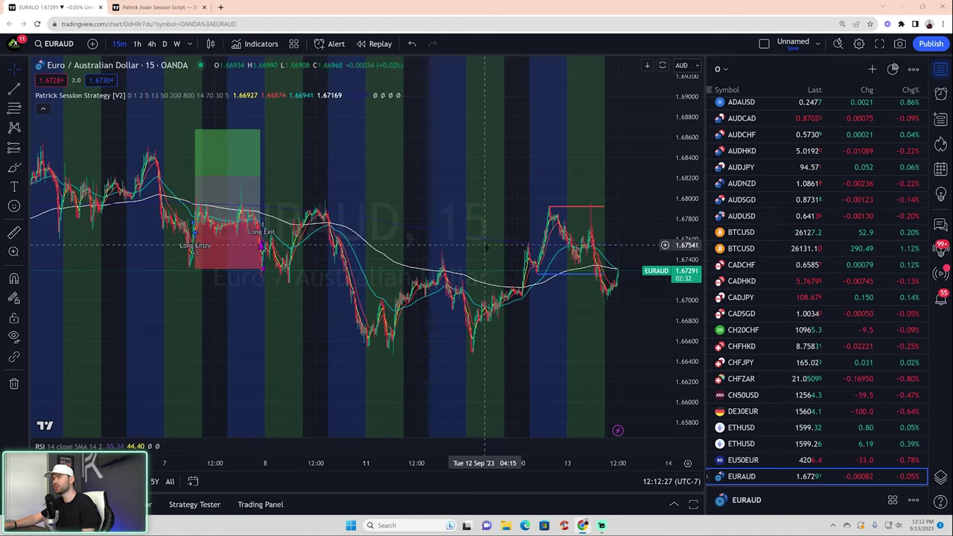
# - Zoom the EURAUD chart in and out to inspect the session lines, then switch to CADCHF
pyautogui.scroll(5, 485, 246)
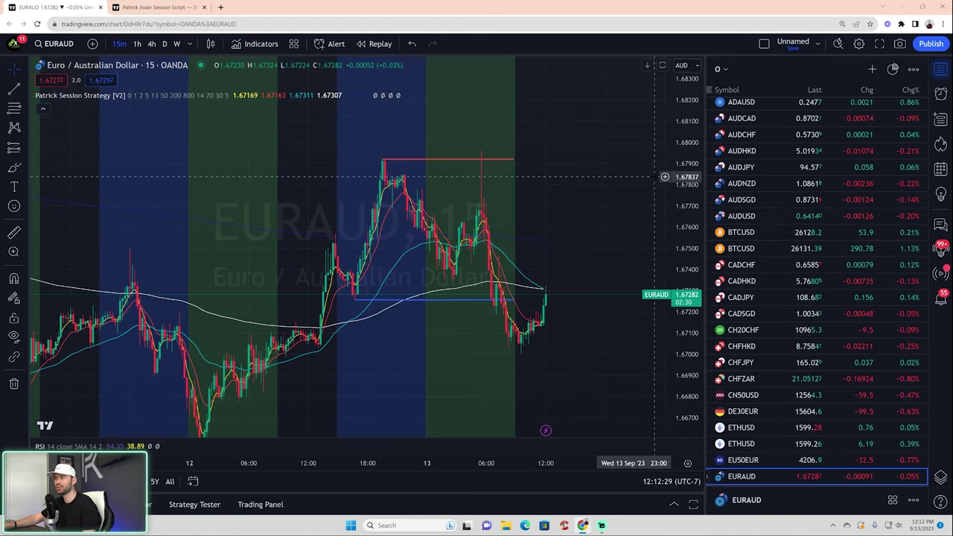
pyautogui.scroll(3, 655, 176)
pyautogui.scroll(-4, 564, 242)
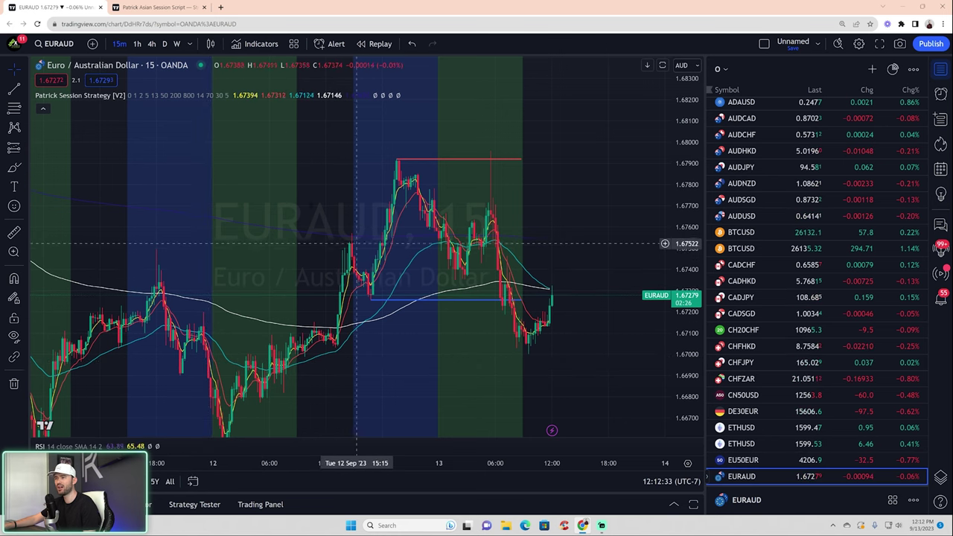
pyautogui.scroll(2, 522, 298)
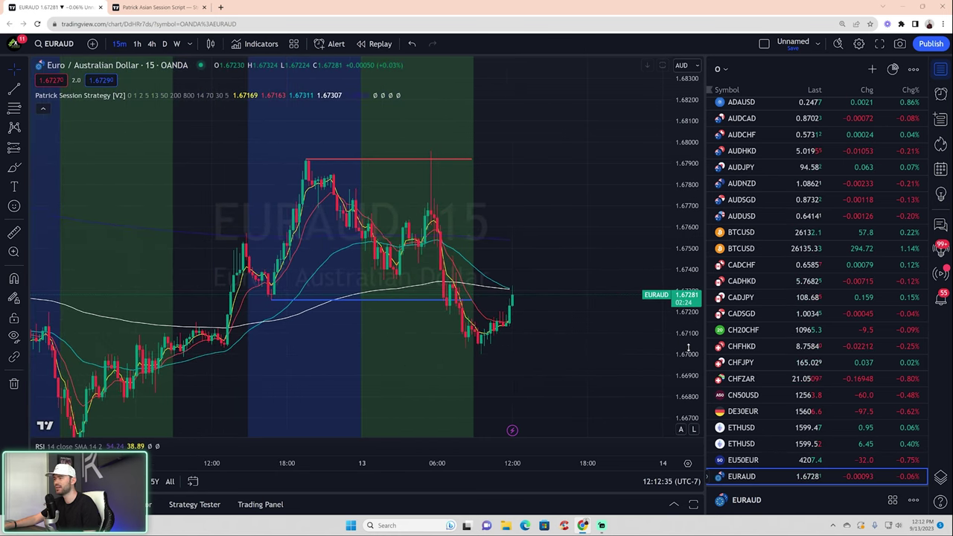
pyautogui.scroll(3, 514, 298)
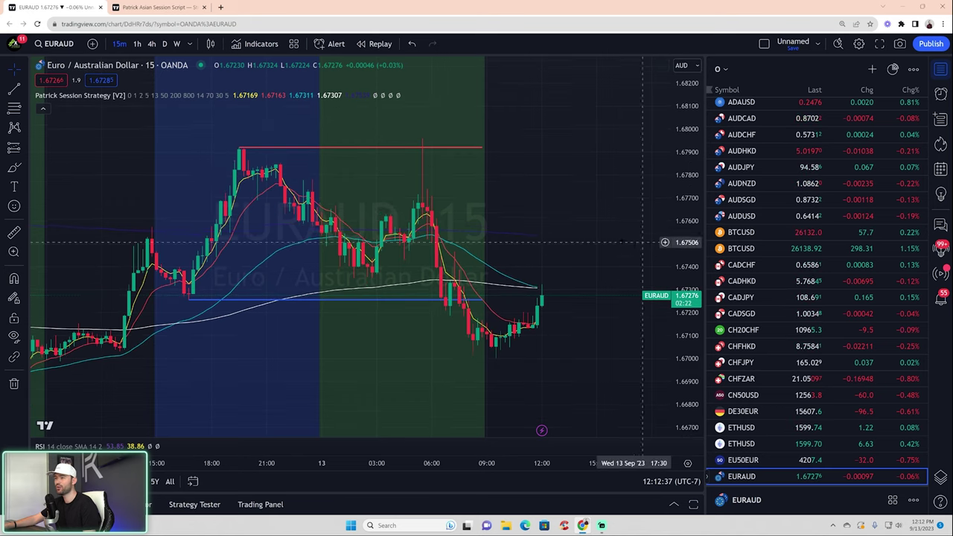
pyautogui.scroll(-2, 644, 242)
pyautogui.scroll(-2, 650, 232)
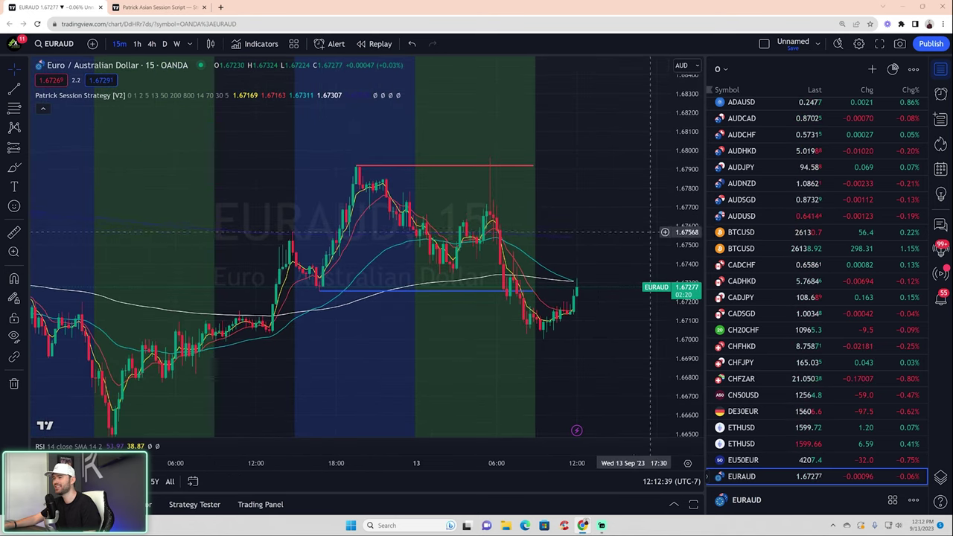
pyautogui.scroll(-1, 650, 232)
pyautogui.scroll(-1, 583, 239)
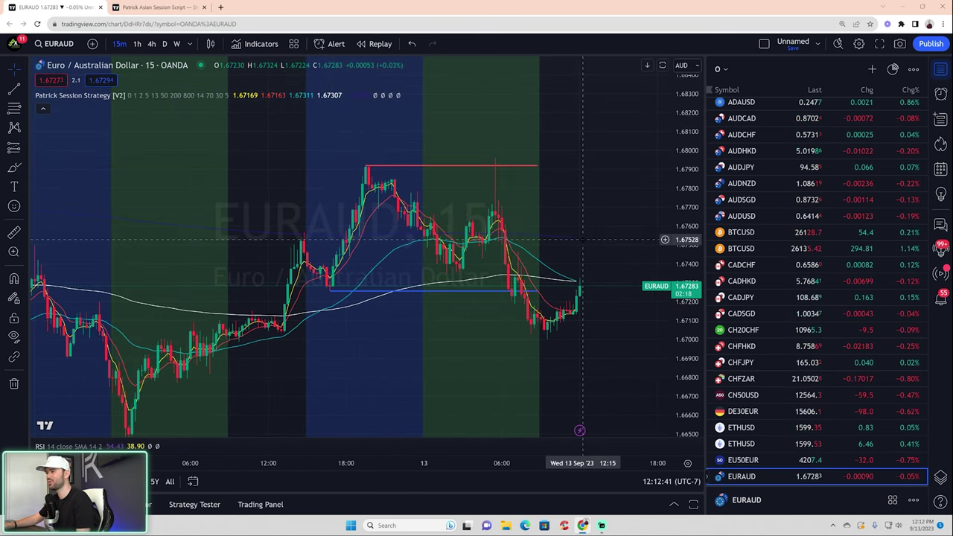
pyautogui.scroll(-2, 583, 239)
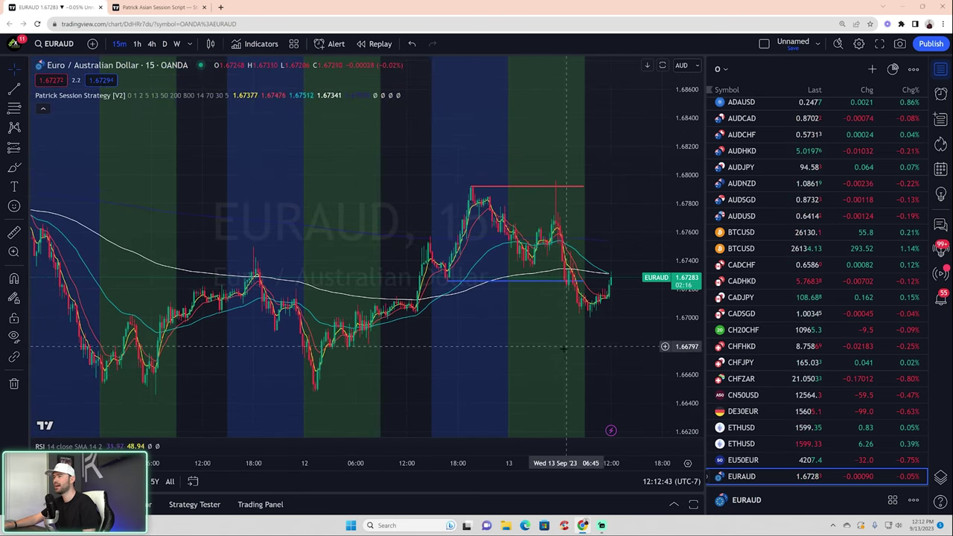
pyautogui.scroll(2, 563, 346)
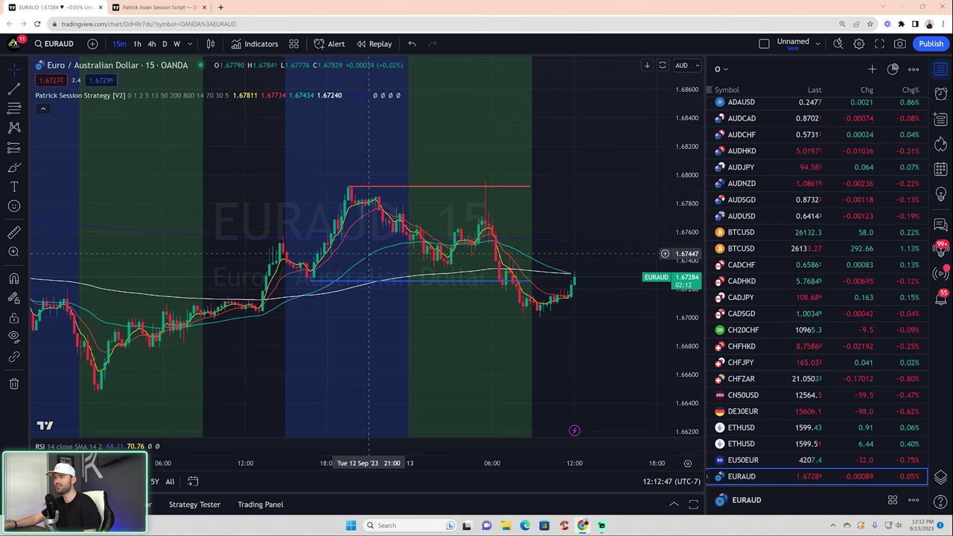
pyautogui.click(730, 268)
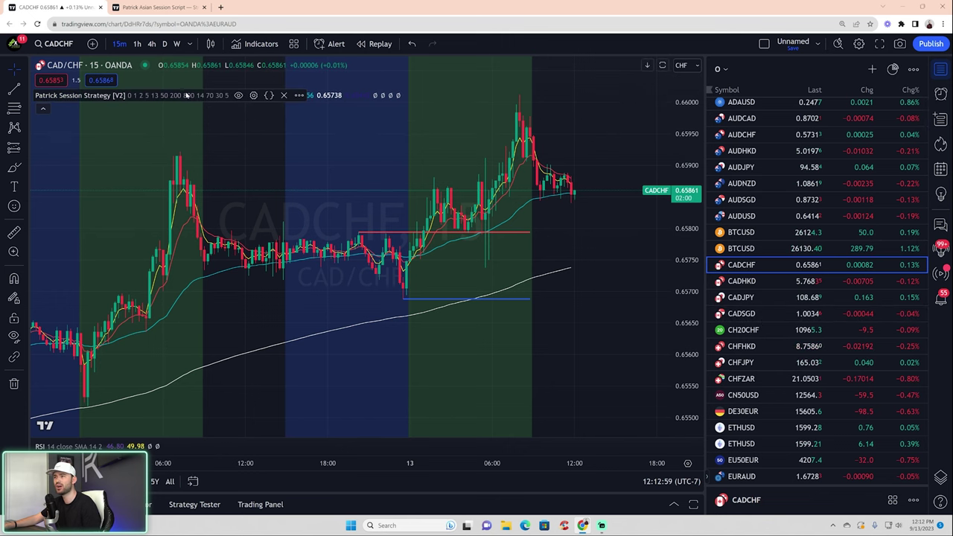
pyautogui.click(257, 96)
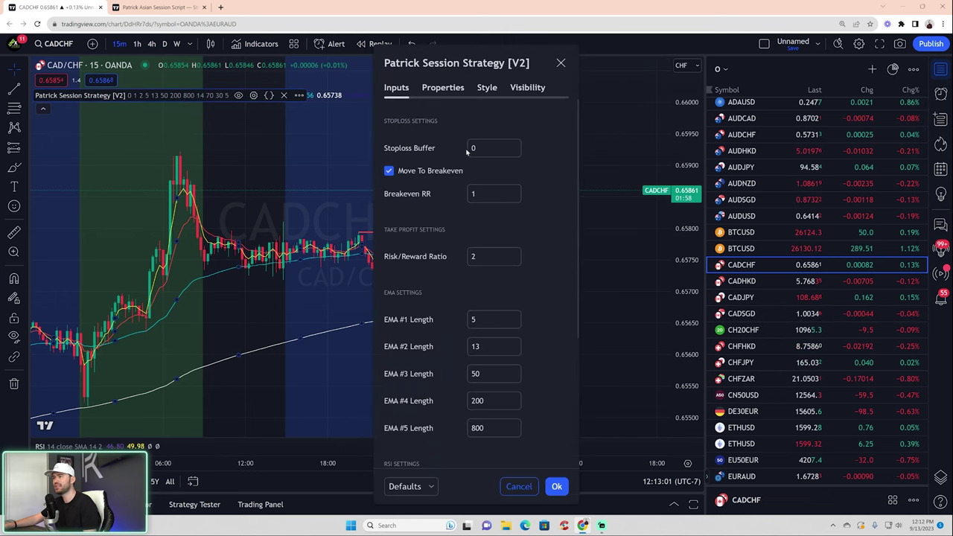
pyautogui.scroll(-3, 477, 149)
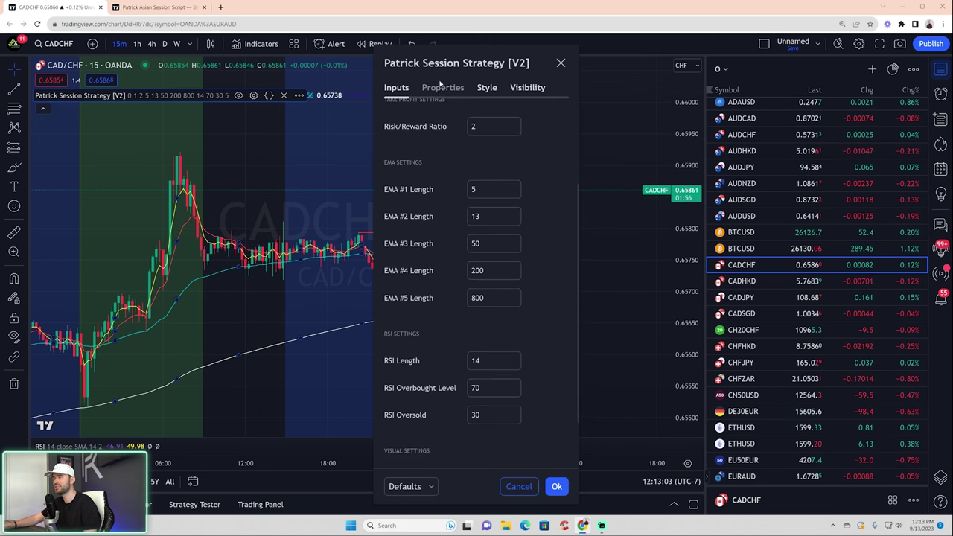
pyautogui.click(477, 87)
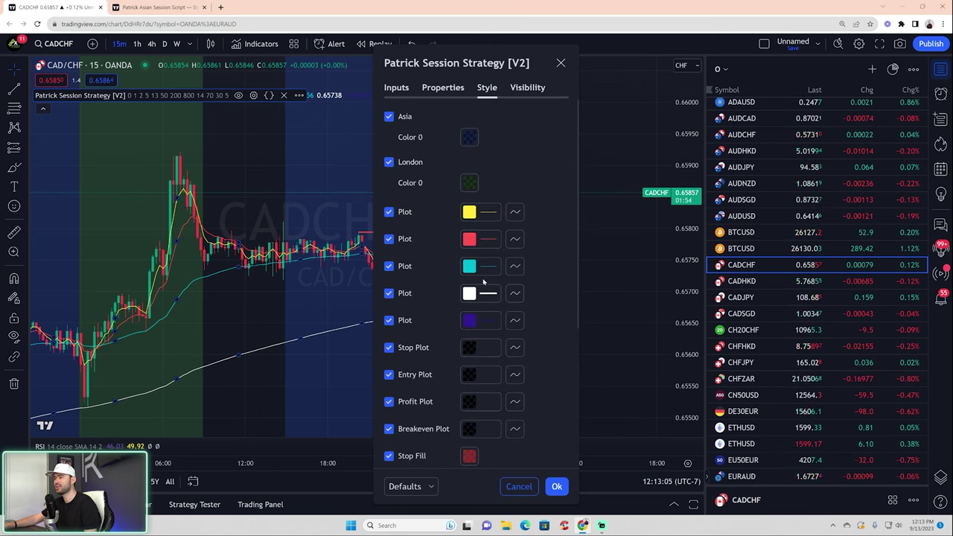
pyautogui.click(393, 88)
pyautogui.scroll(-5, 477, 298)
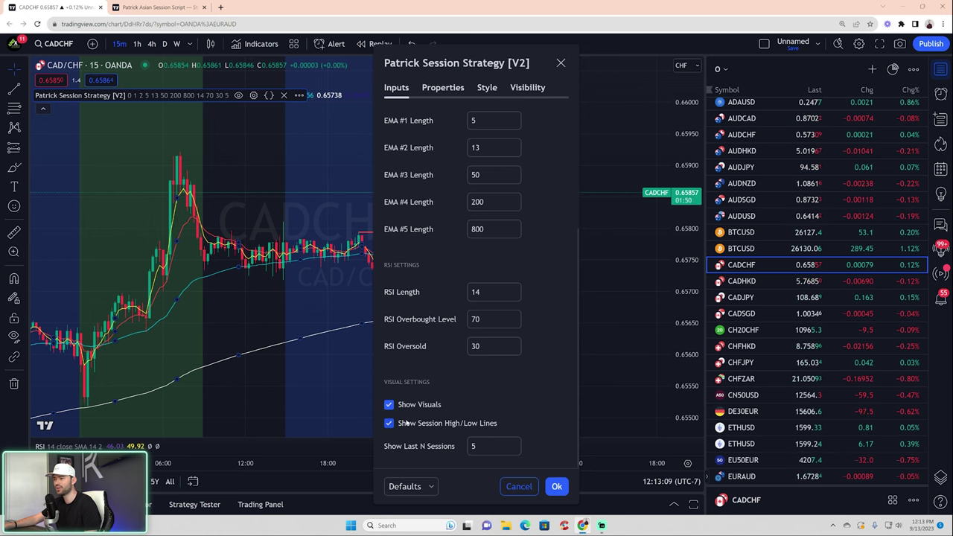
pyautogui.click(389, 423)
pyautogui.click(557, 486)
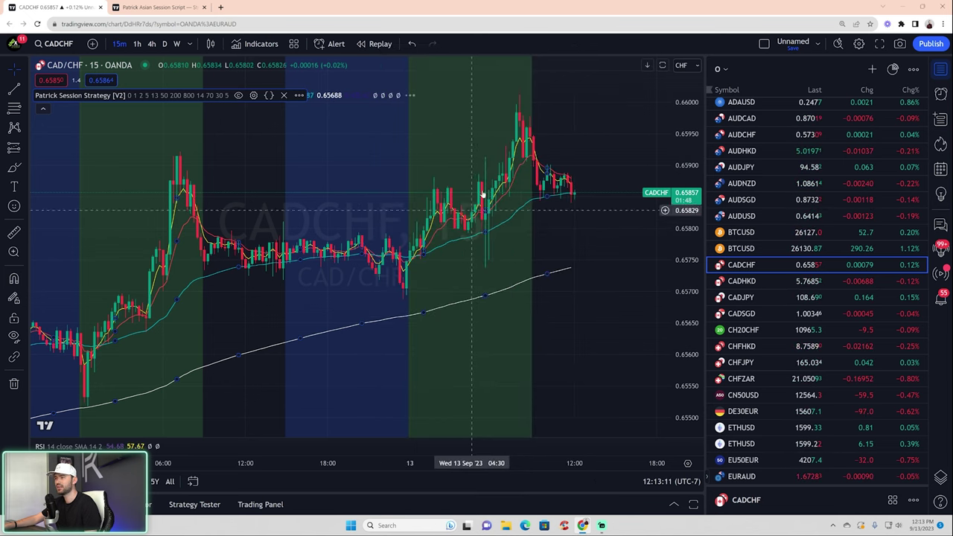
pyautogui.click(254, 96)
pyautogui.scroll(-2, 451, 322)
pyautogui.scroll(-2, 452, 322)
pyautogui.click(390, 421)
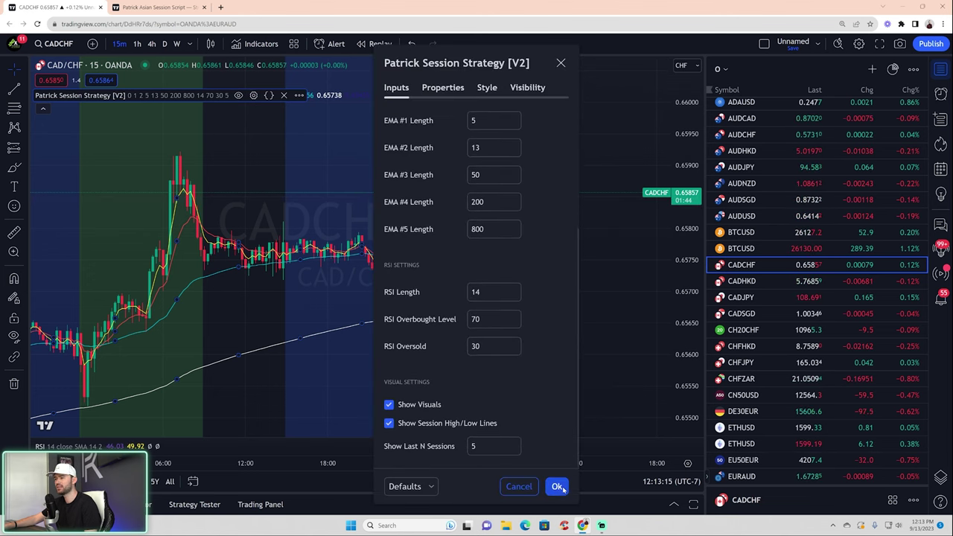
pyautogui.click(558, 485)
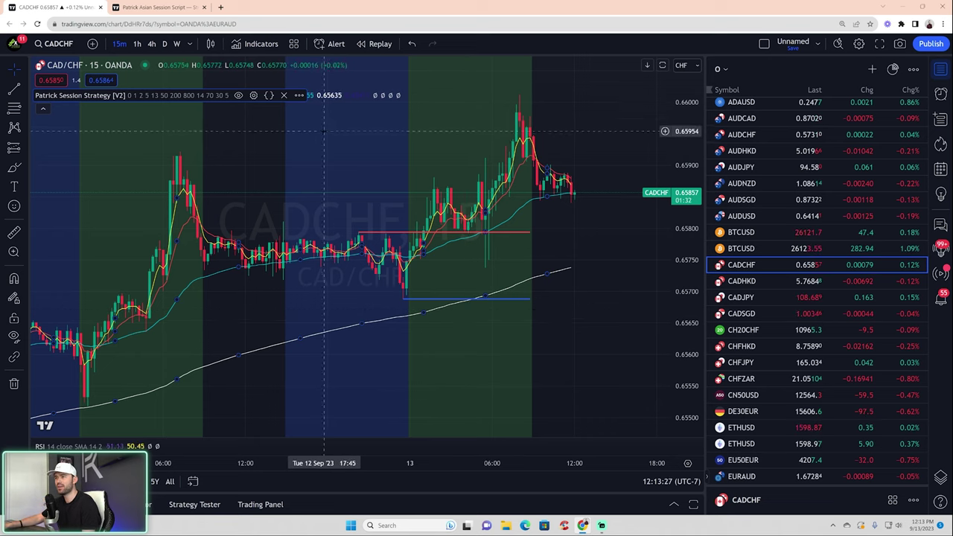
# - Keep the strategy's Show Last N Sessions at 5, then move through CADSGD to the CHFZAR chart
pyautogui.click(254, 95)
pyautogui.scroll(-3, 421, 464)
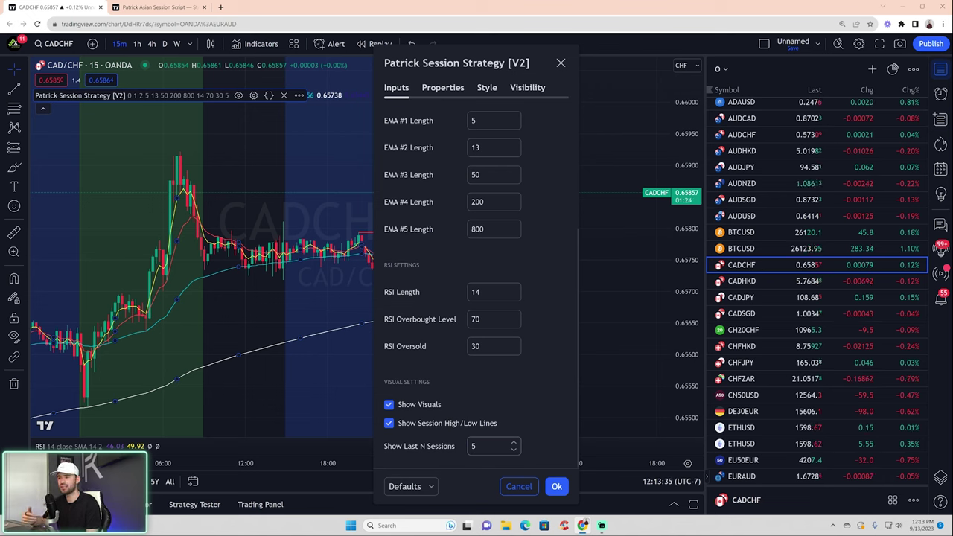
pyautogui.click(469, 446)
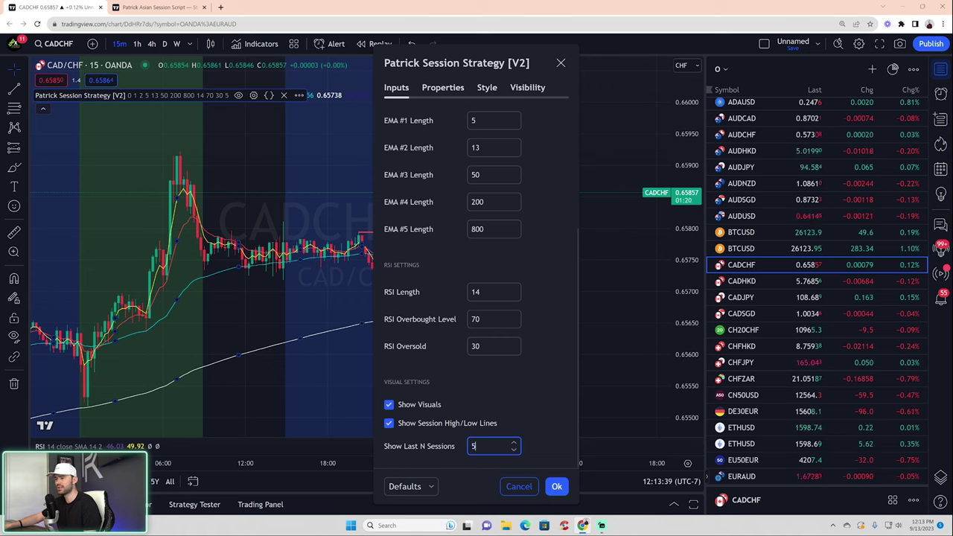
pyautogui.click(515, 444)
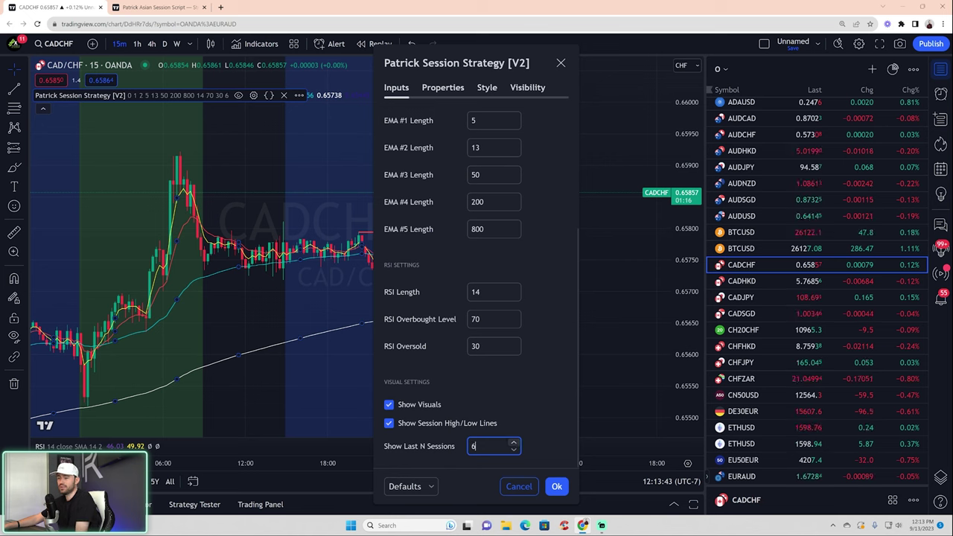
pyautogui.press('BackSpace')
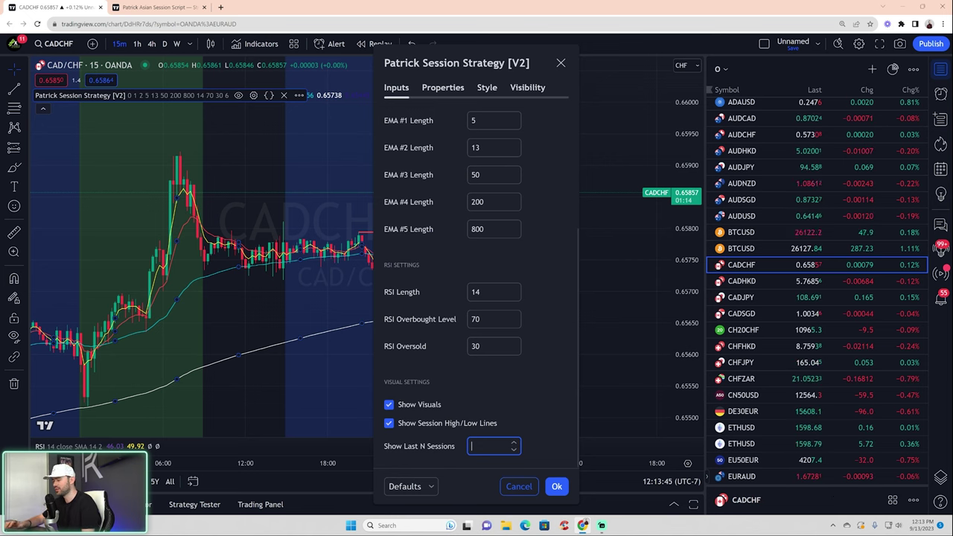
pyautogui.write('5')
pyautogui.click(389, 423)
pyautogui.click(557, 486)
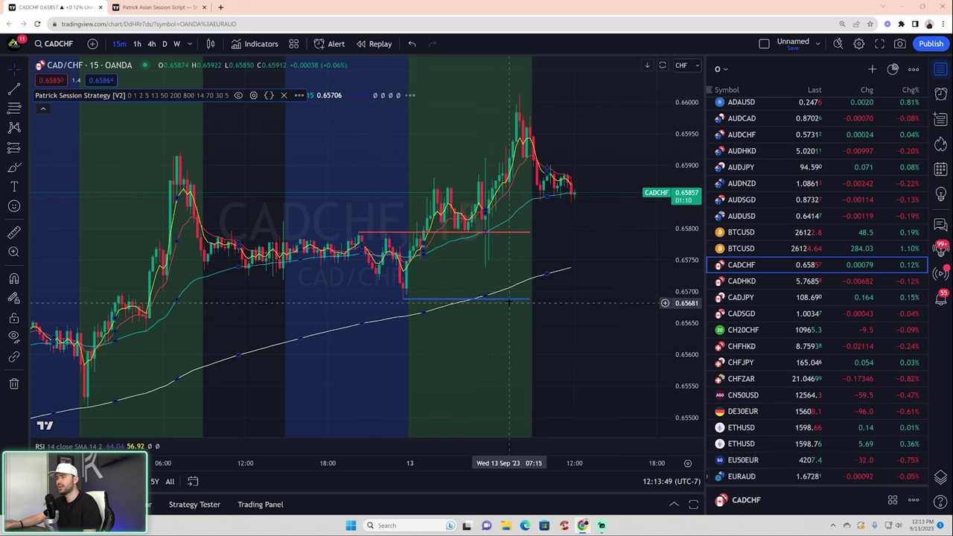
pyautogui.click(741, 315)
pyautogui.click(759, 380)
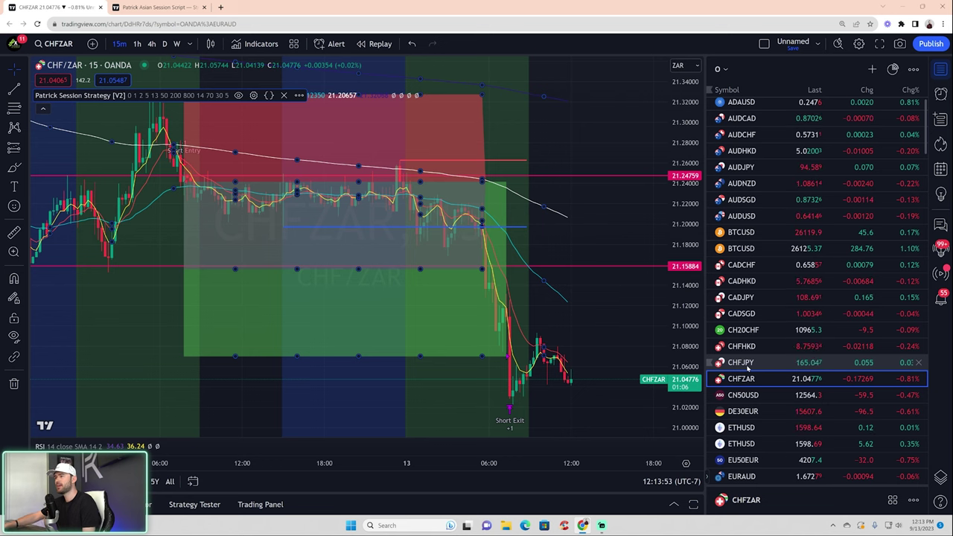
# - Open the CHFJPY chart, scroll back in time and zoom in on the mid-August long trade
pyautogui.scroll(-2, 633, 326)
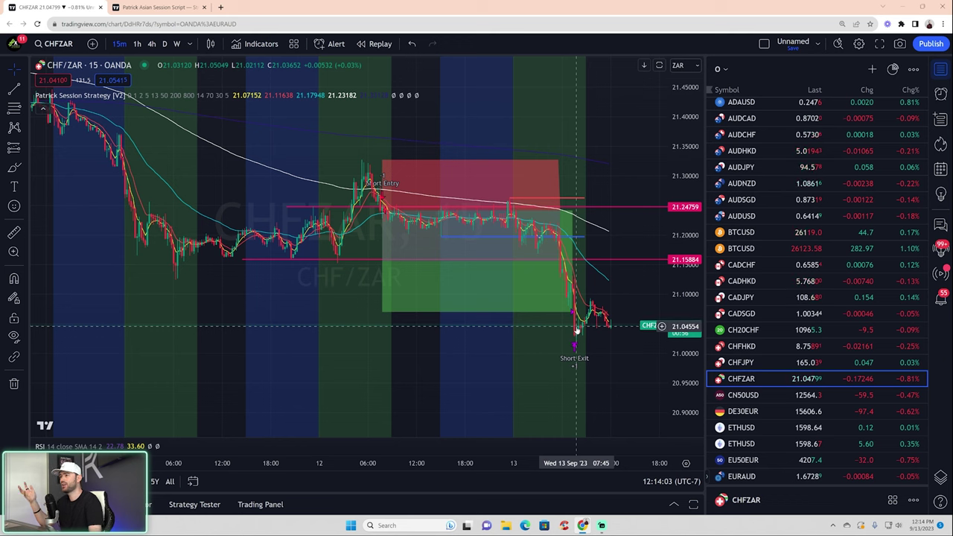
pyautogui.click(763, 365)
pyautogui.hscroll(-10, 543, 313)
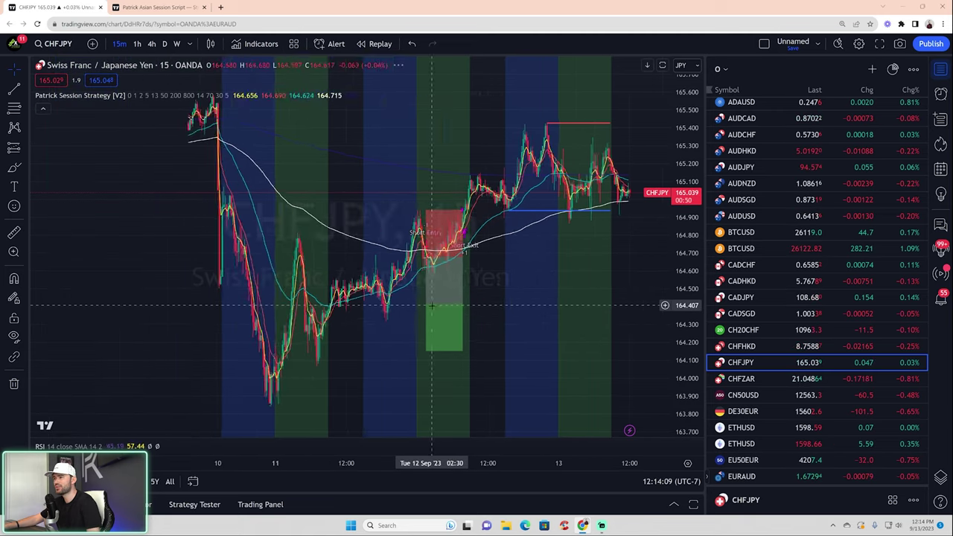
pyautogui.hscroll(-10, 397, 390)
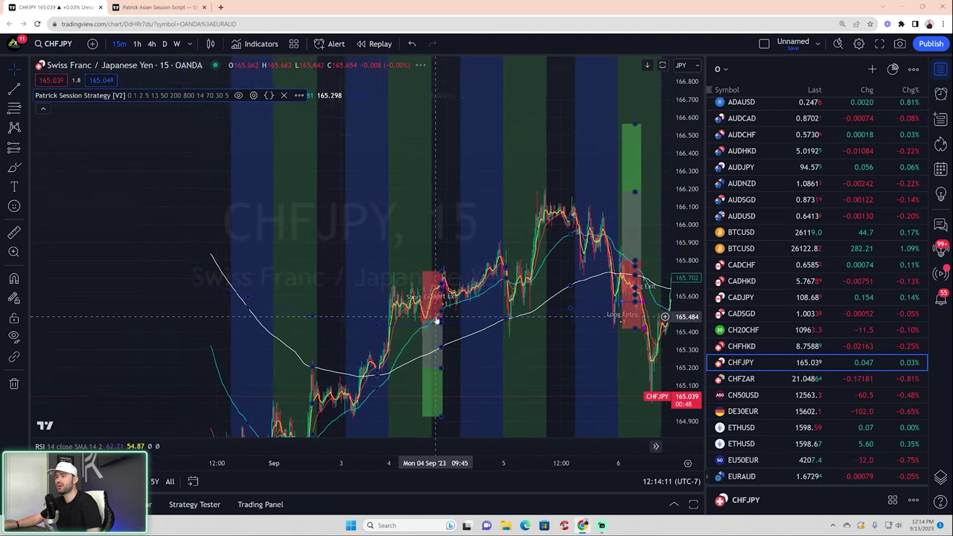
pyautogui.hscroll(-10, 309, 356)
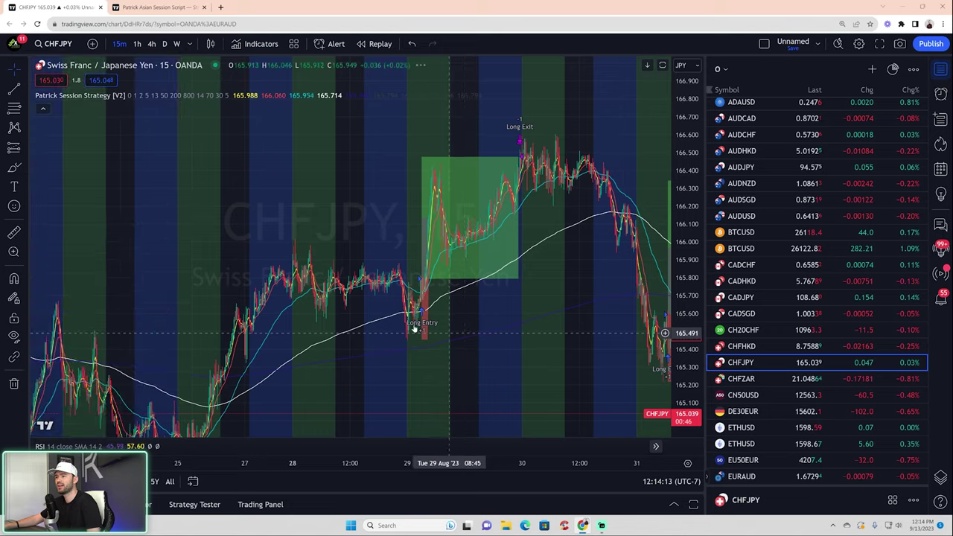
pyautogui.hscroll(-10, 514, 480)
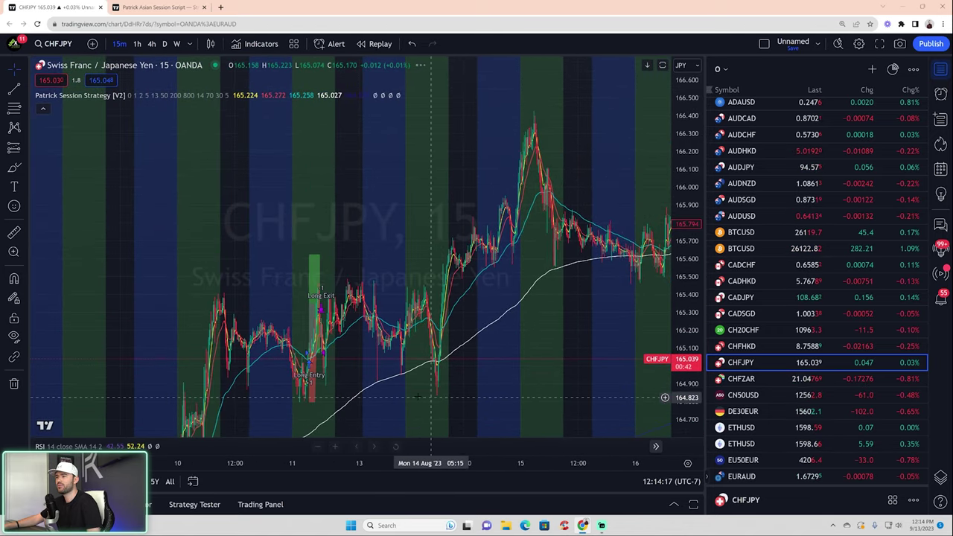
pyautogui.scroll(5, 389, 390)
pyautogui.scroll(5, 469, 365)
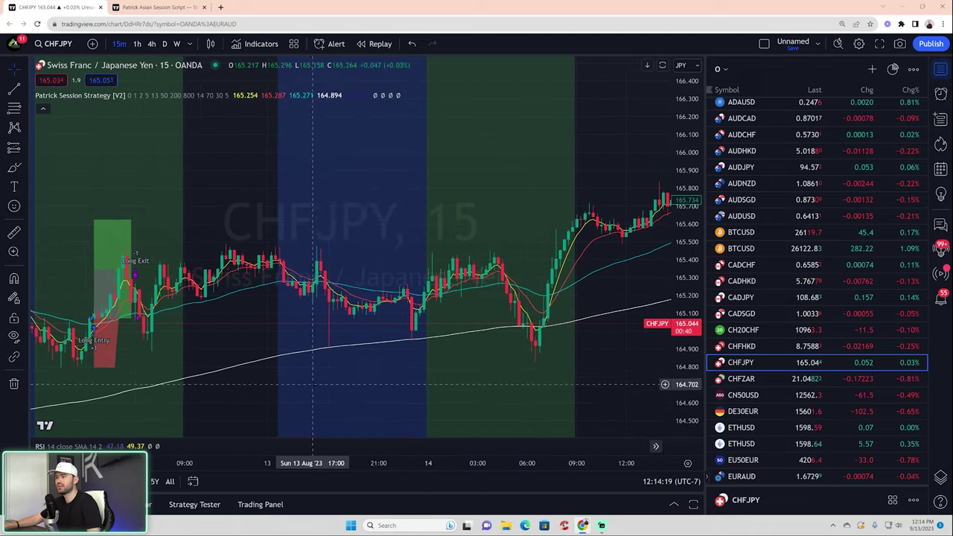